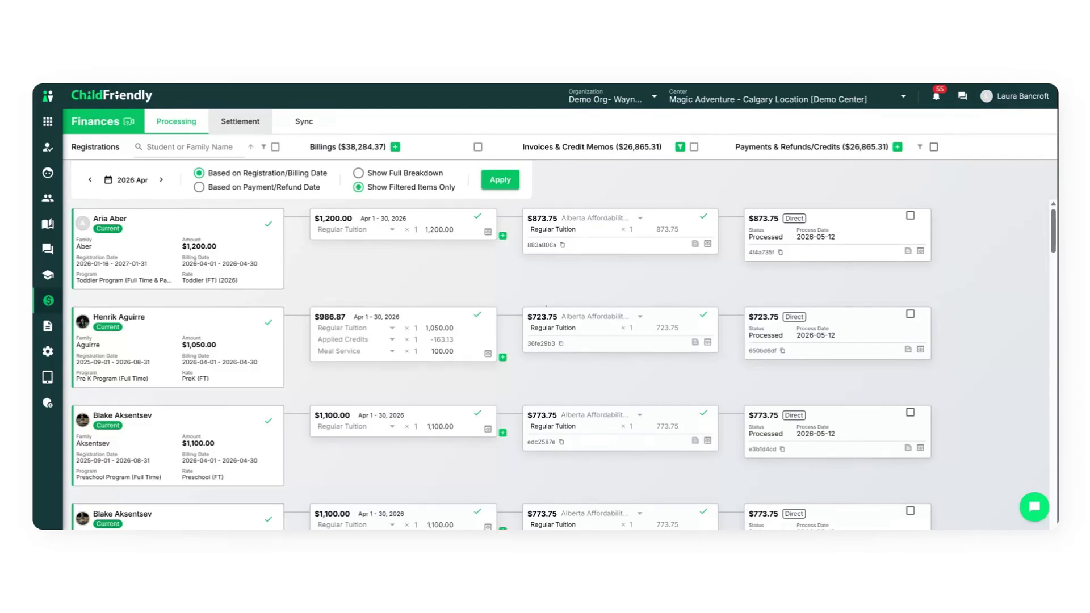
Load the processed settlement payments for May 2026, keeping the sponsor filter on alberta.
left_click(230, 123)
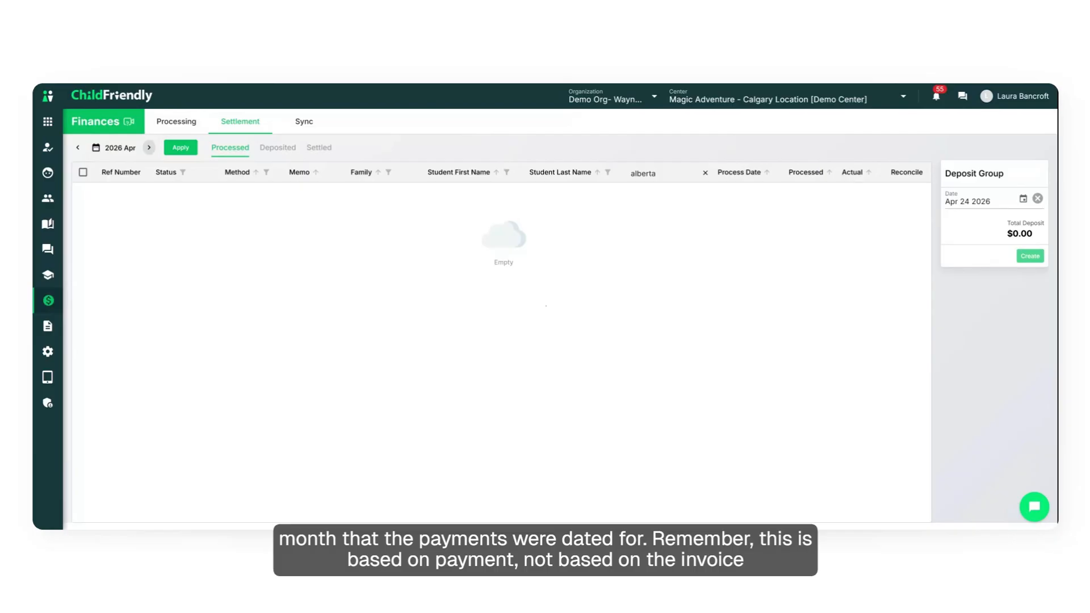
left_click(148, 148)
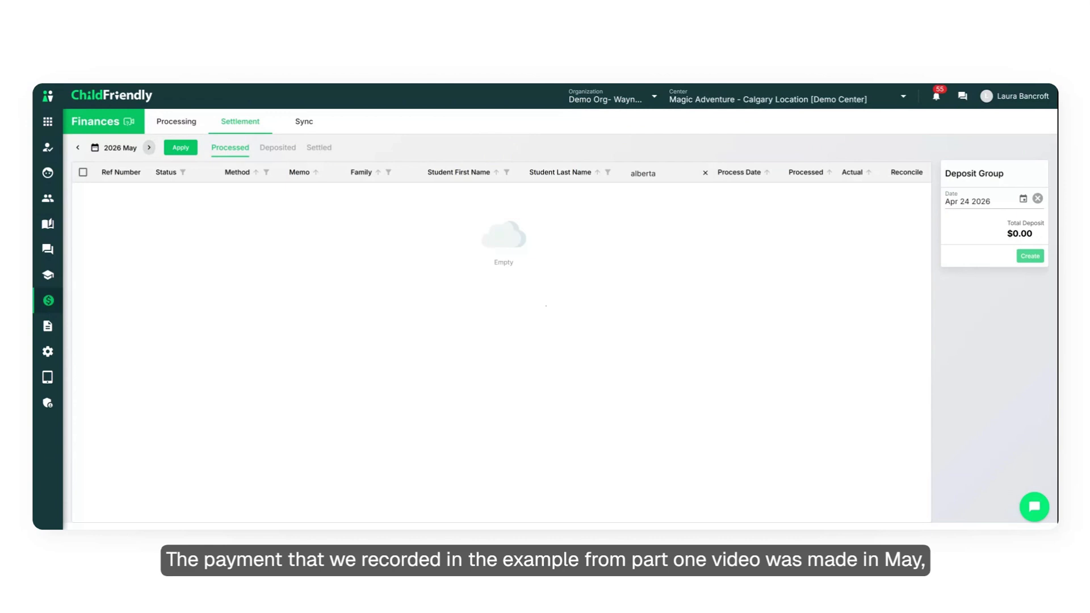
left_click(173, 149)
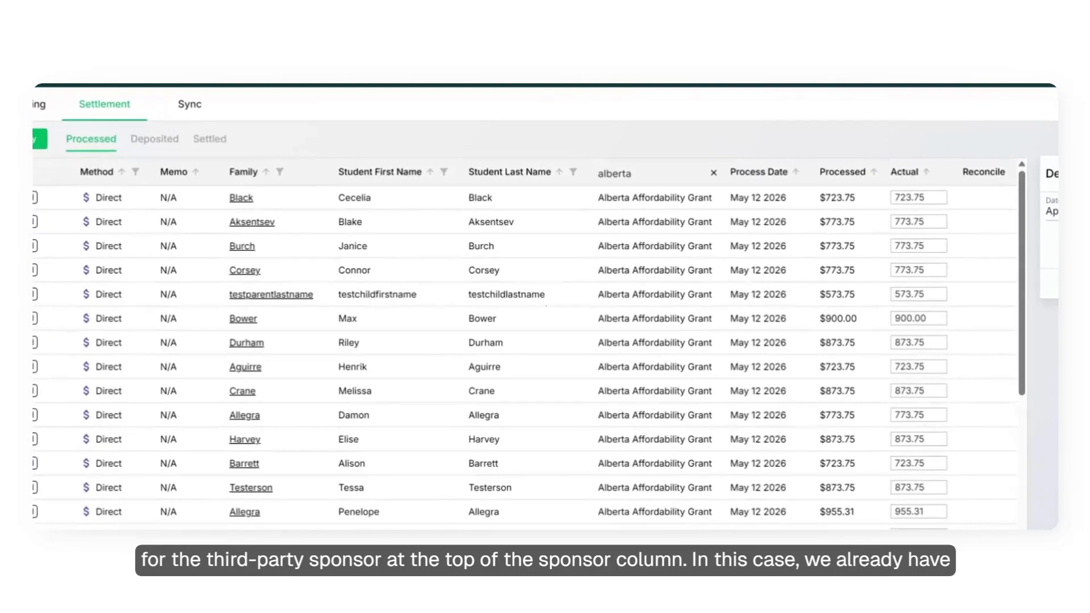
left_click(645, 174)
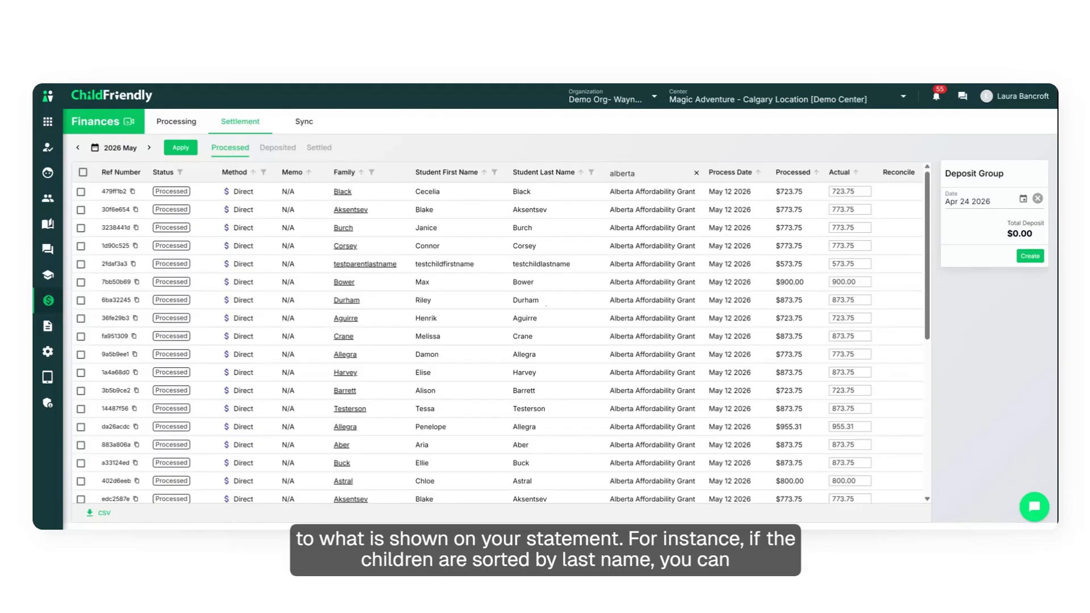
Sort the processed payments by student last name in ascending alphabetical order.
left_click(581, 173)
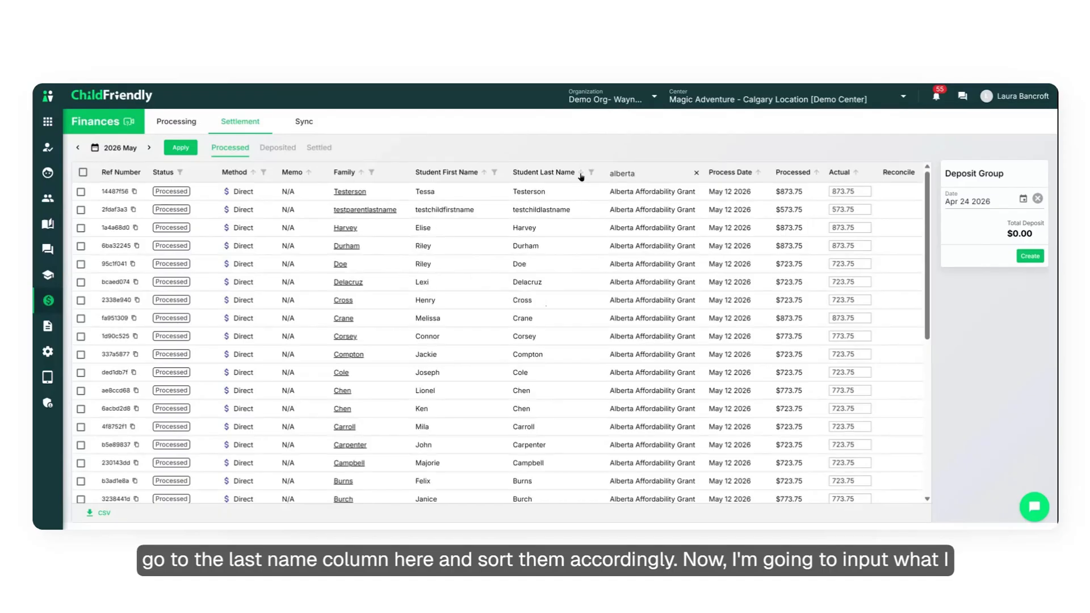
left_click(581, 173)
left_click(850, 192)
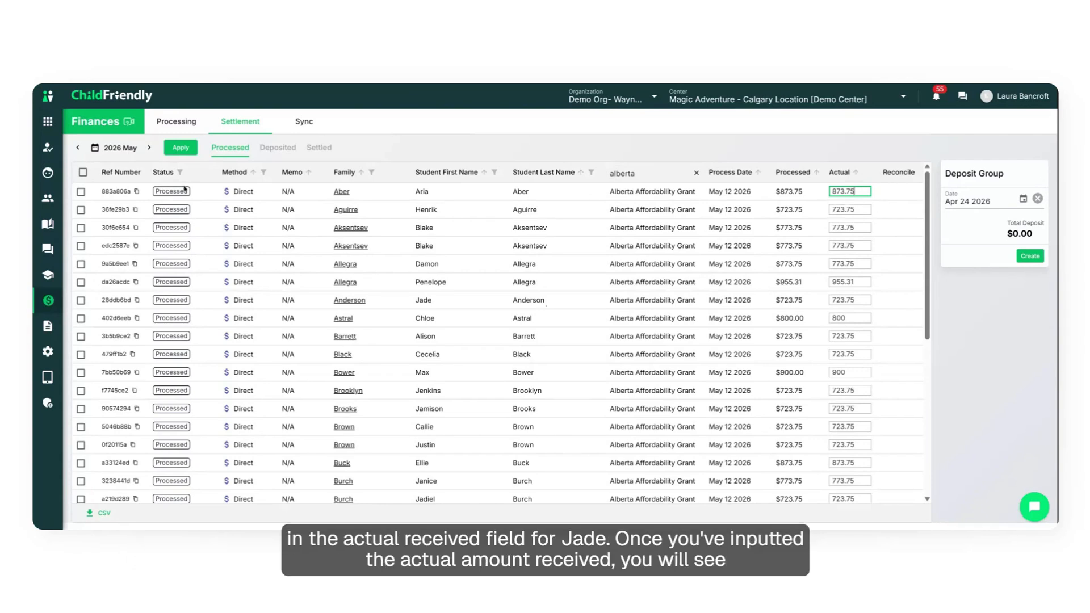
Select the first six payments in the sorted list for the deposit group.
left_click(80, 192)
left_click(81, 209)
left_click(80, 227)
left_click(80, 246)
left_click(81, 264)
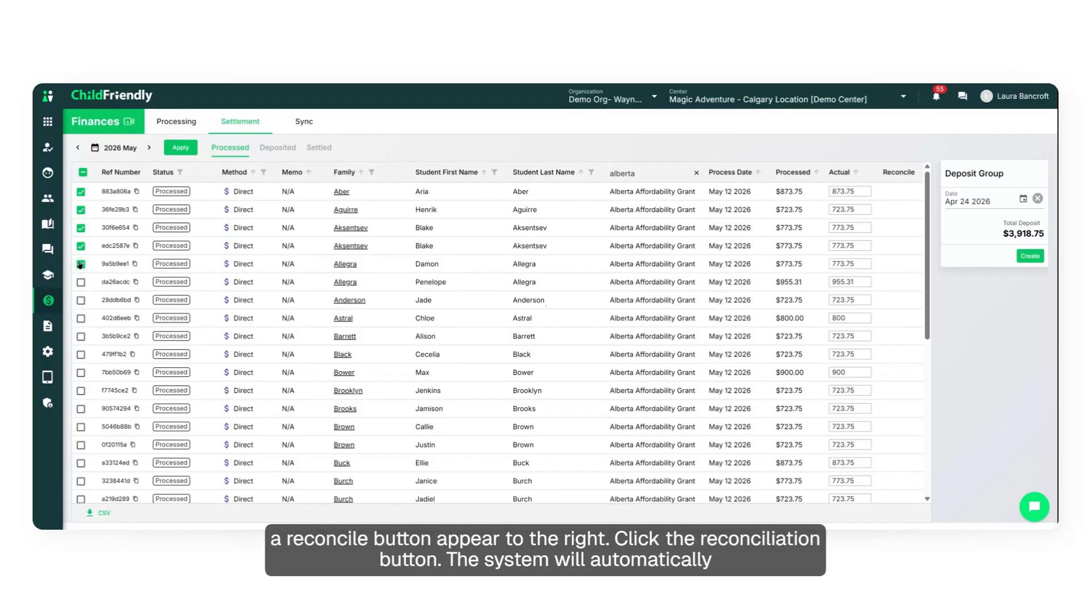
left_click(81, 283)
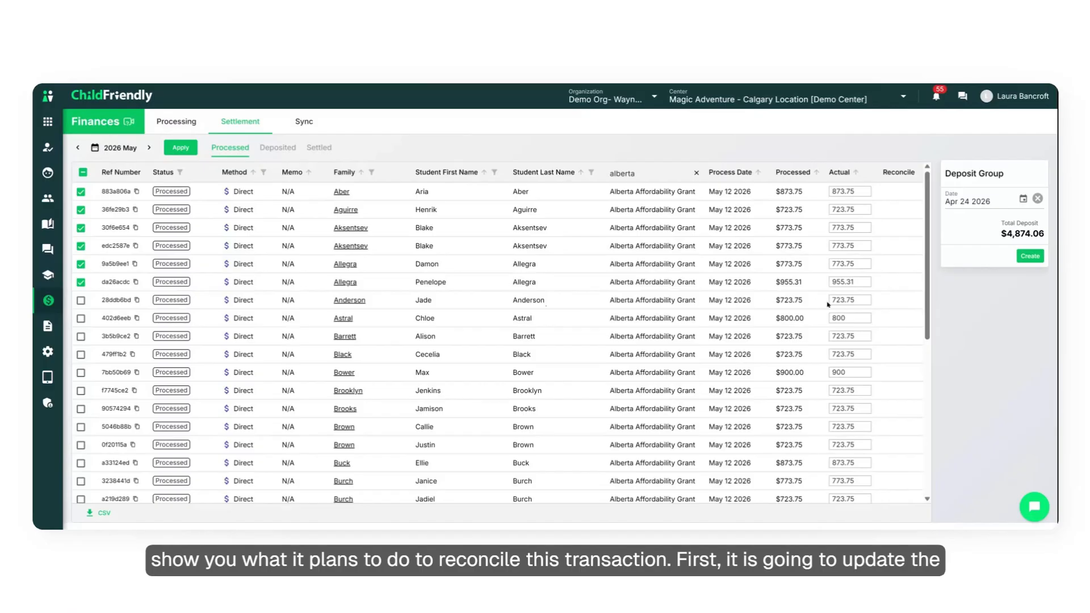
Set the actual received amount of the seventh payment in the list to 700.
left_click(859, 301)
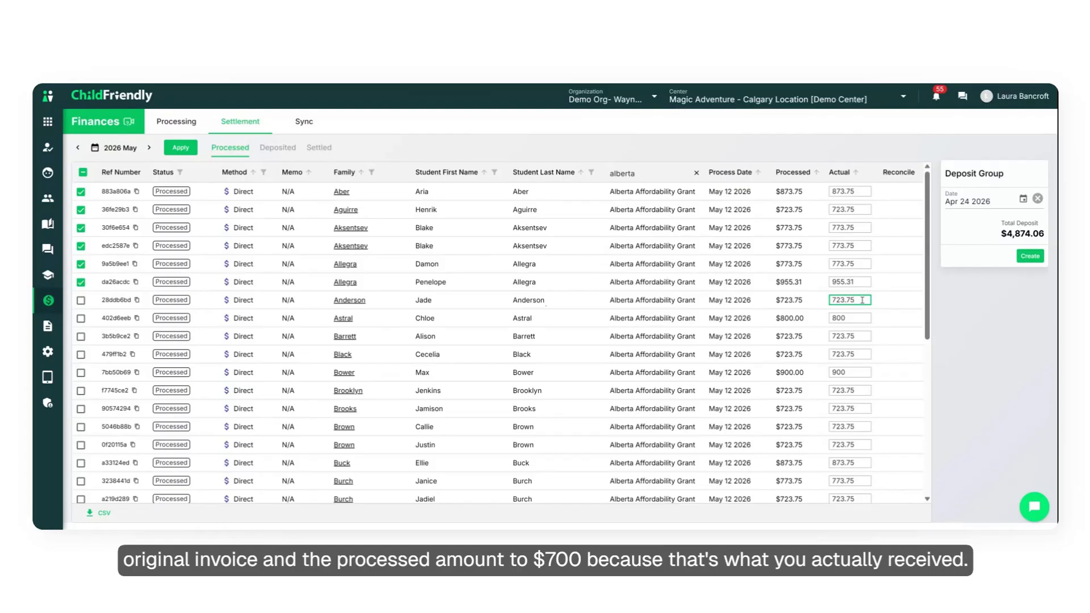
left_click_drag(854, 300, 831, 300)
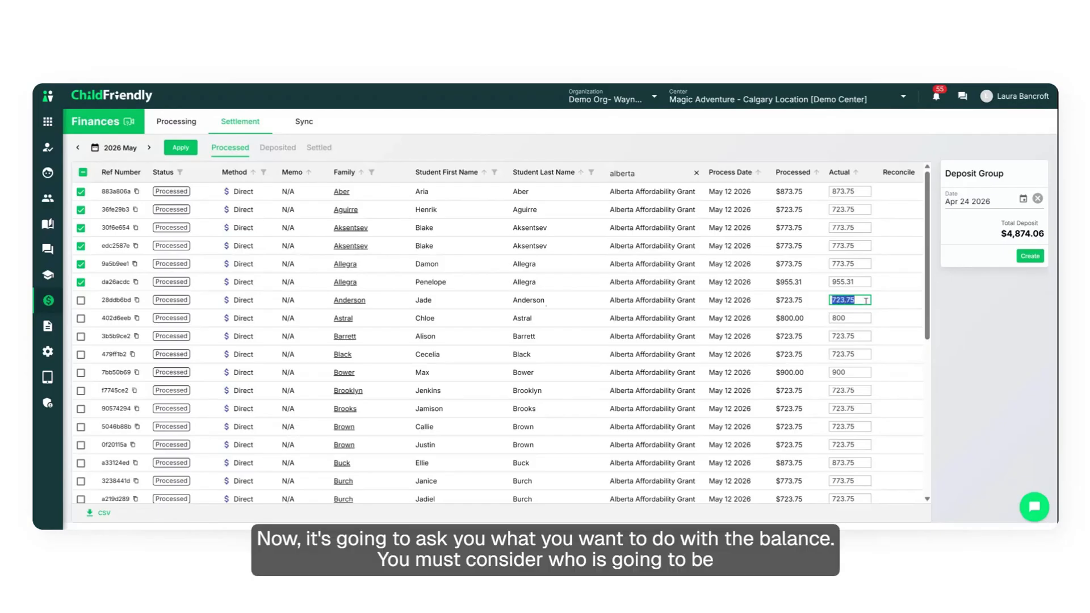
type("700")
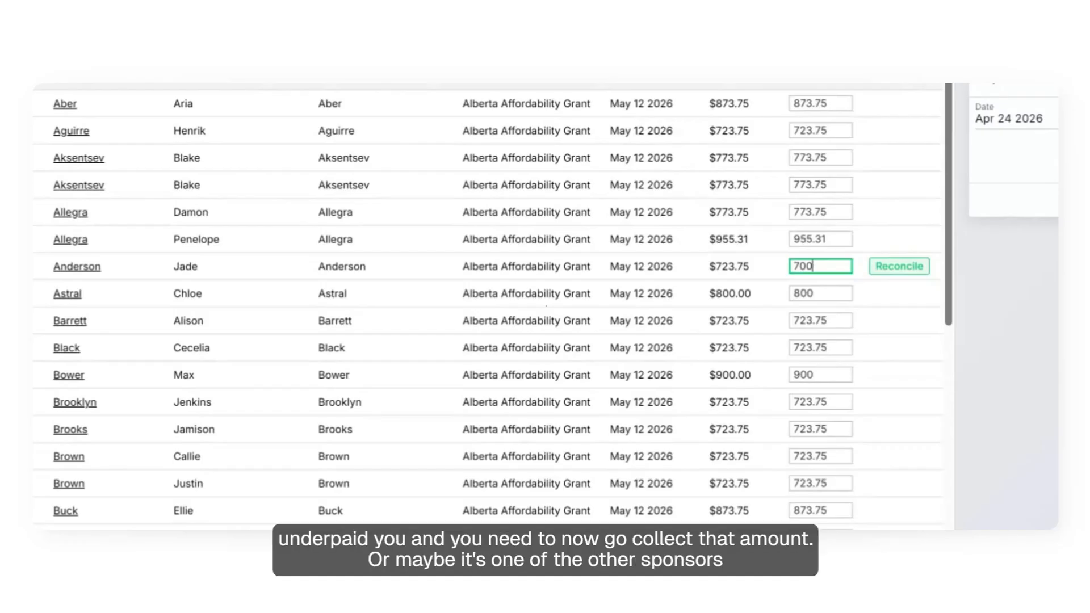
Reconcile the seventh payment by assigning its recovery invoice to the second listed family member with the memo "underpayment".
left_click(906, 271)
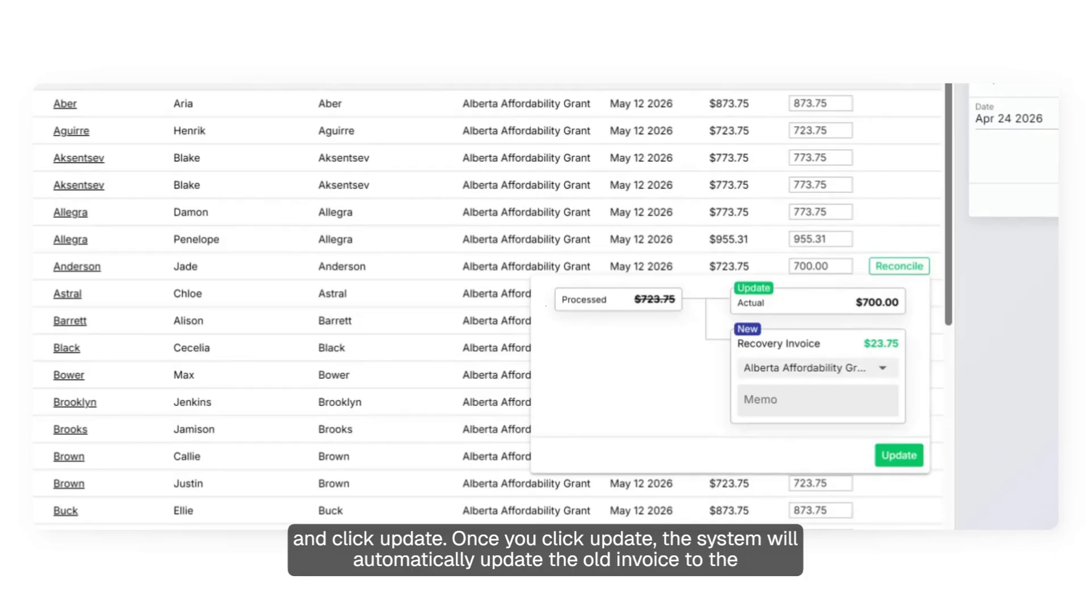
left_click(883, 368)
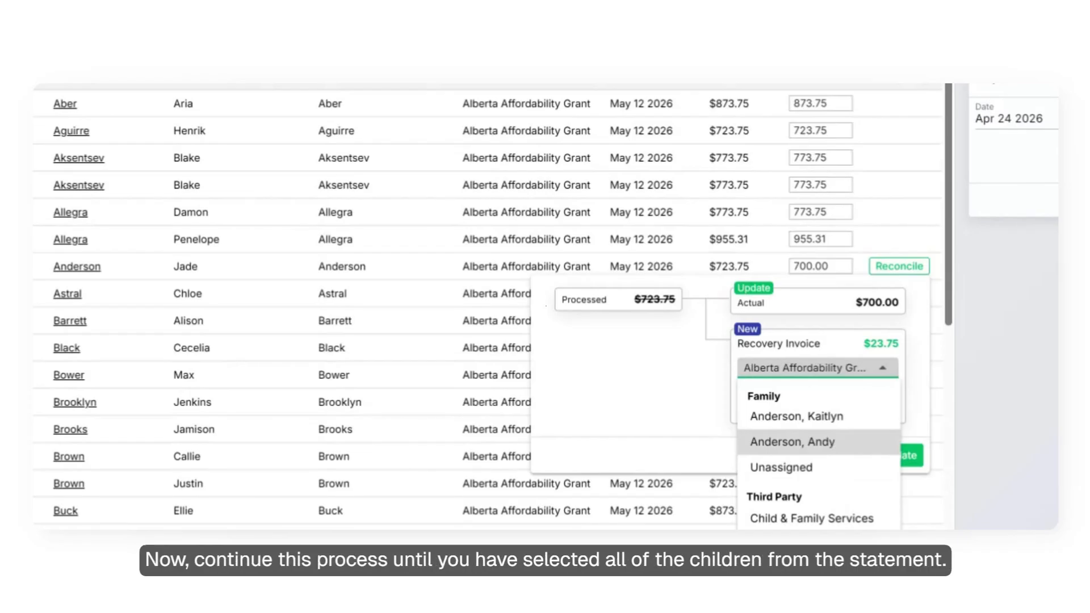
left_click(831, 442)
left_click(819, 407)
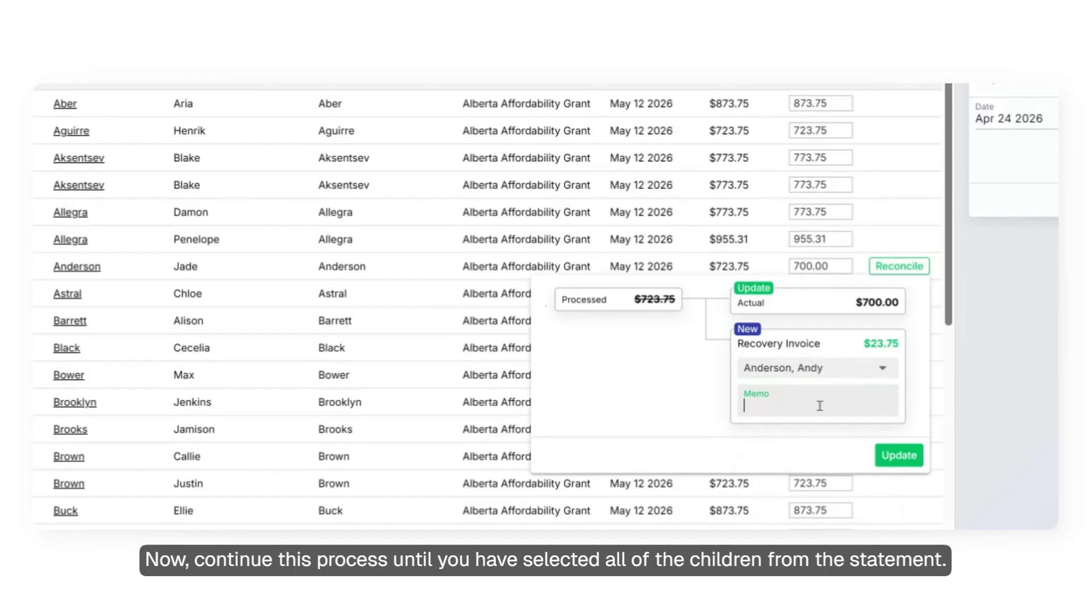
type("underpayme")
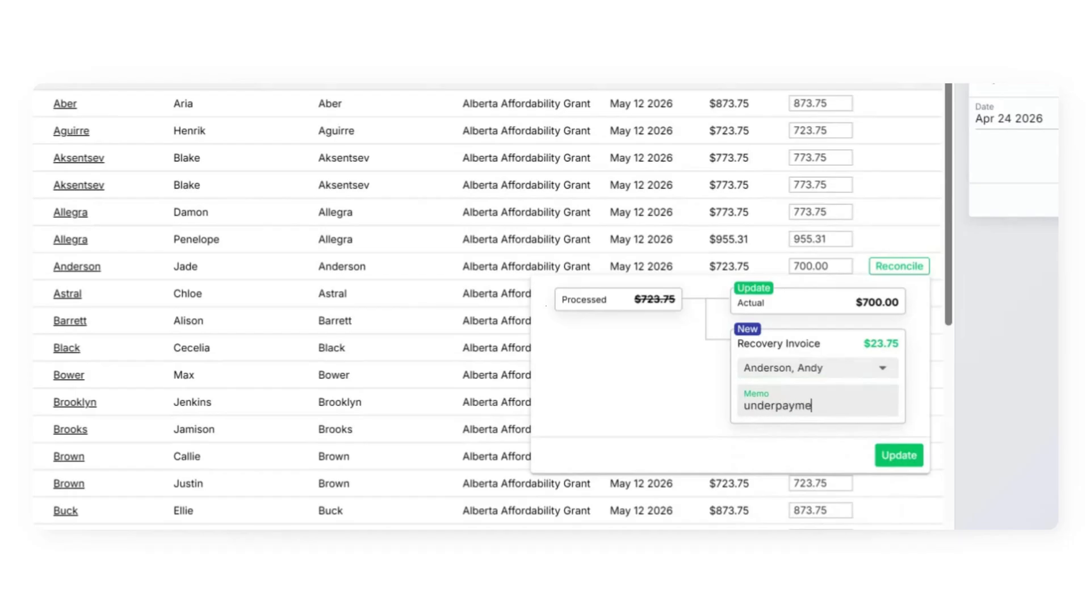
type("nt")
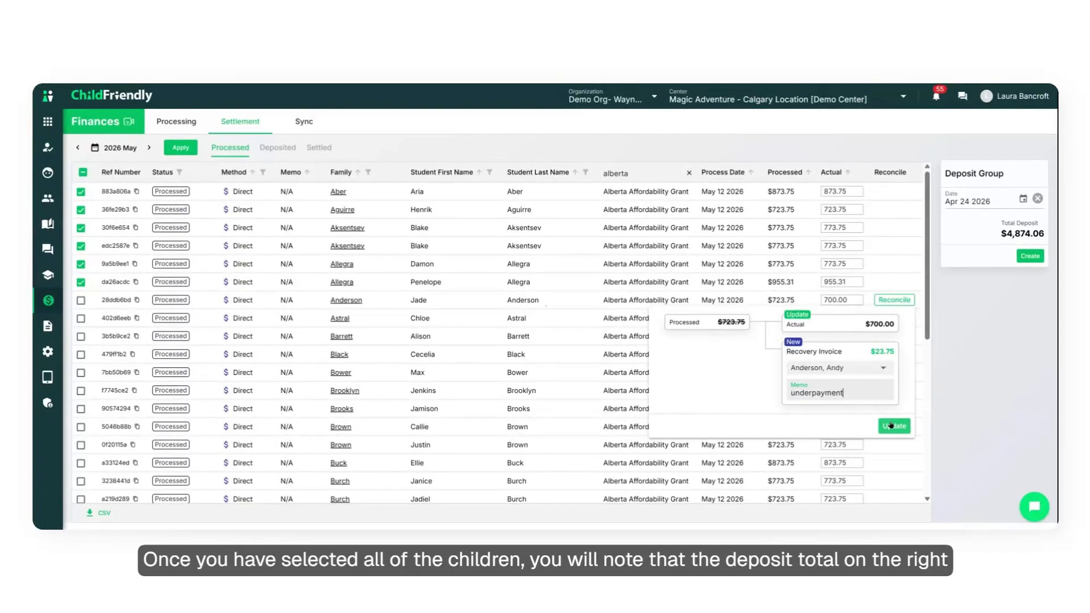
left_click(895, 426)
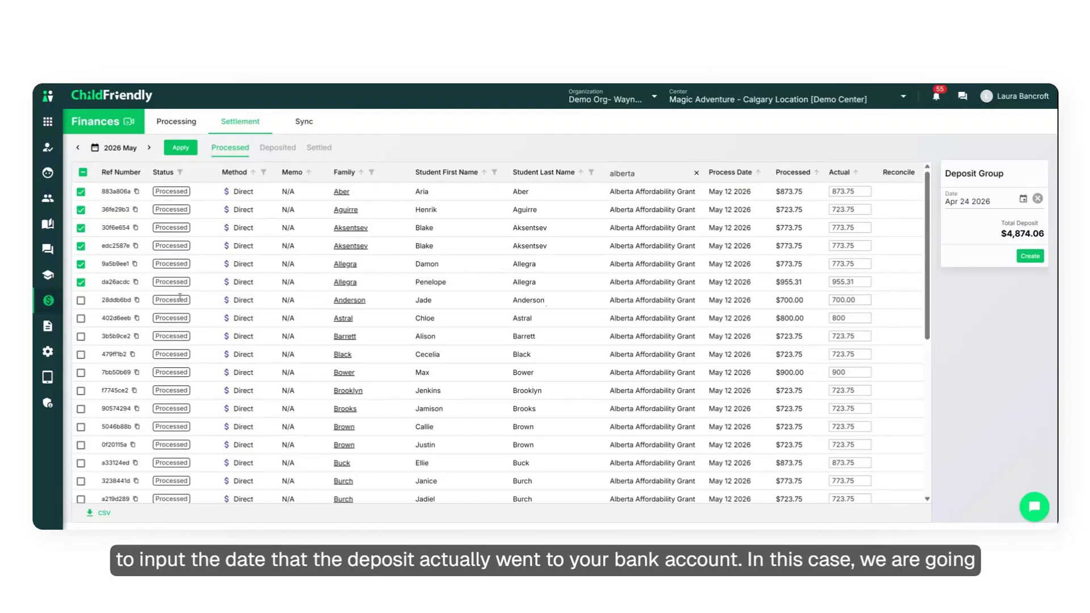
Include all remaining listed payments in the deposit group and check the total deposit amount.
left_click(80, 300)
left_click(81, 319)
left_click(82, 336)
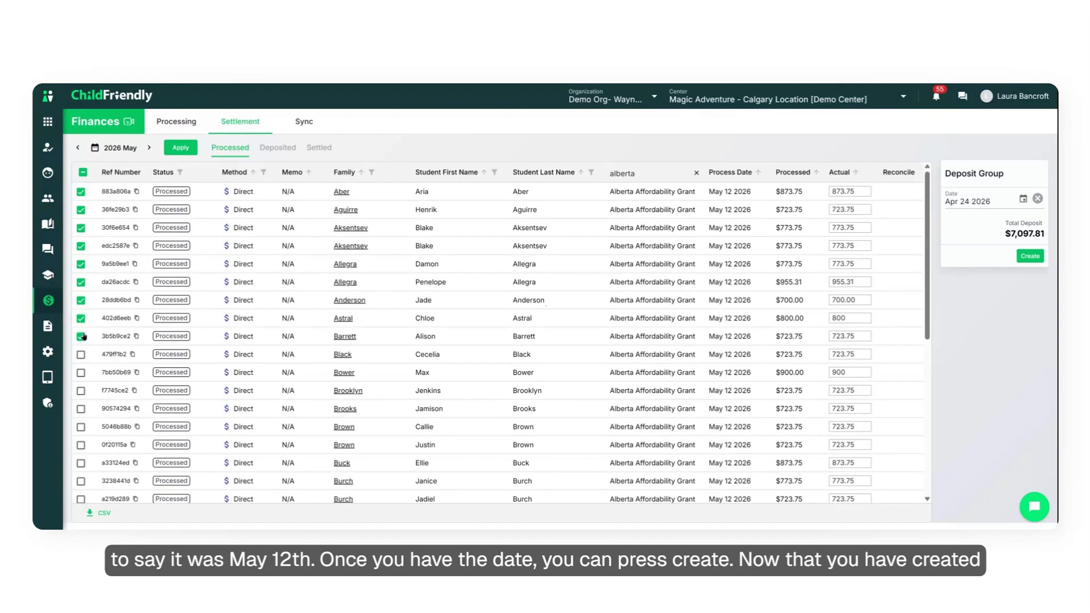
left_click(83, 172)
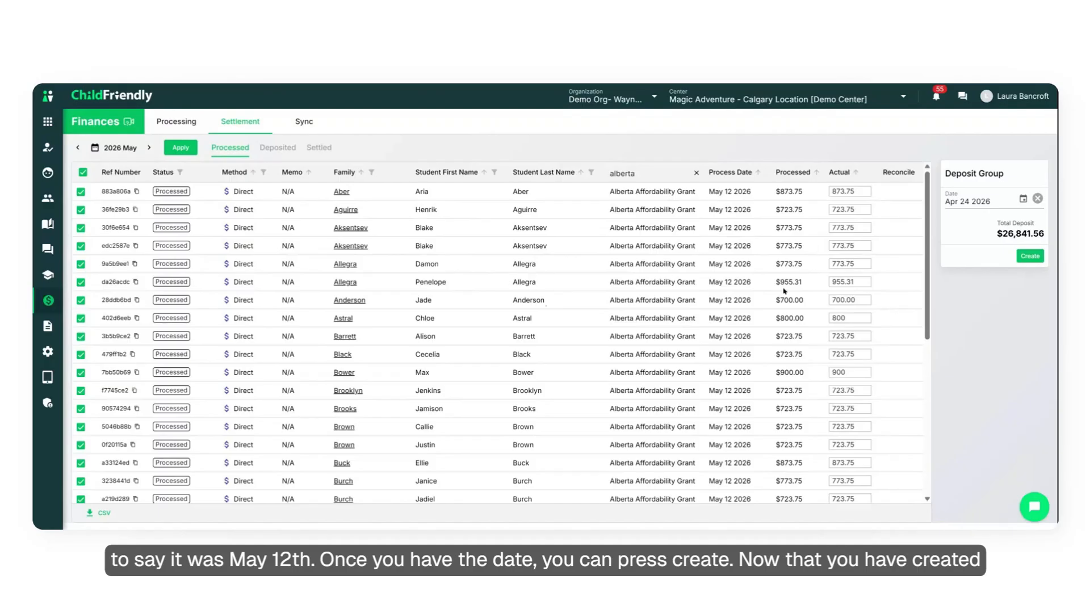
left_click_drag(1002, 236, 1043, 237)
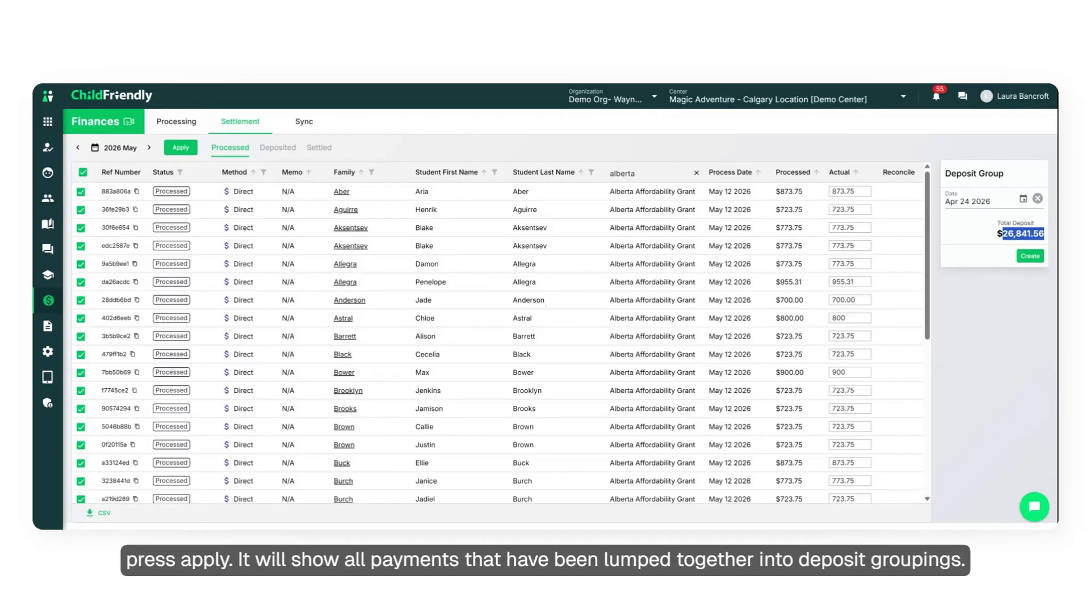
left_click(986, 235)
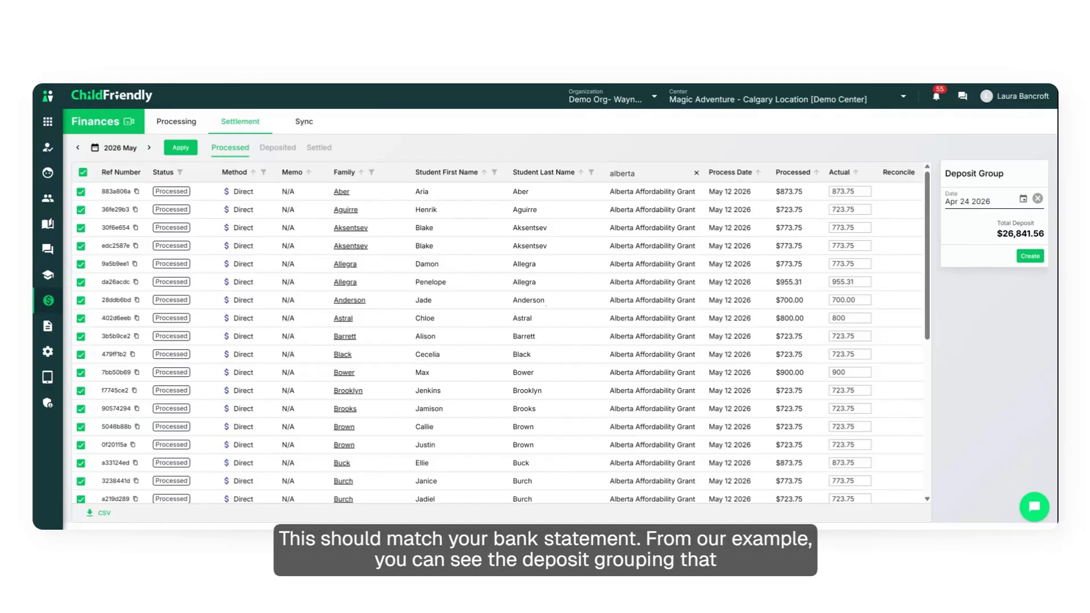
Set the deposit group's date to May 12 2026 and create the group.
left_click(1023, 199)
left_click(966, 268)
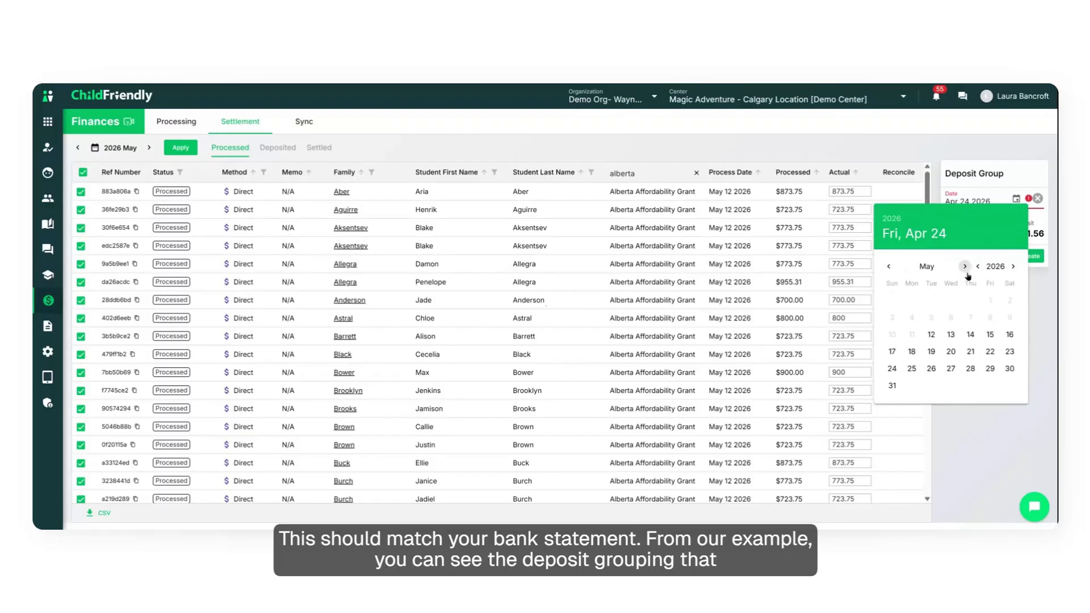
left_click(931, 335)
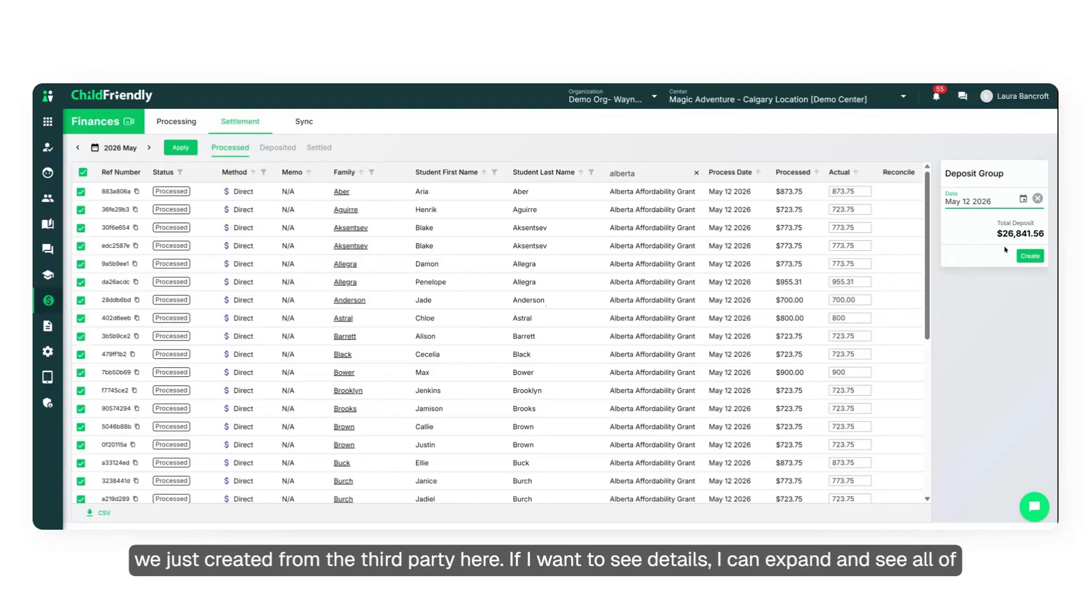
left_click(1030, 256)
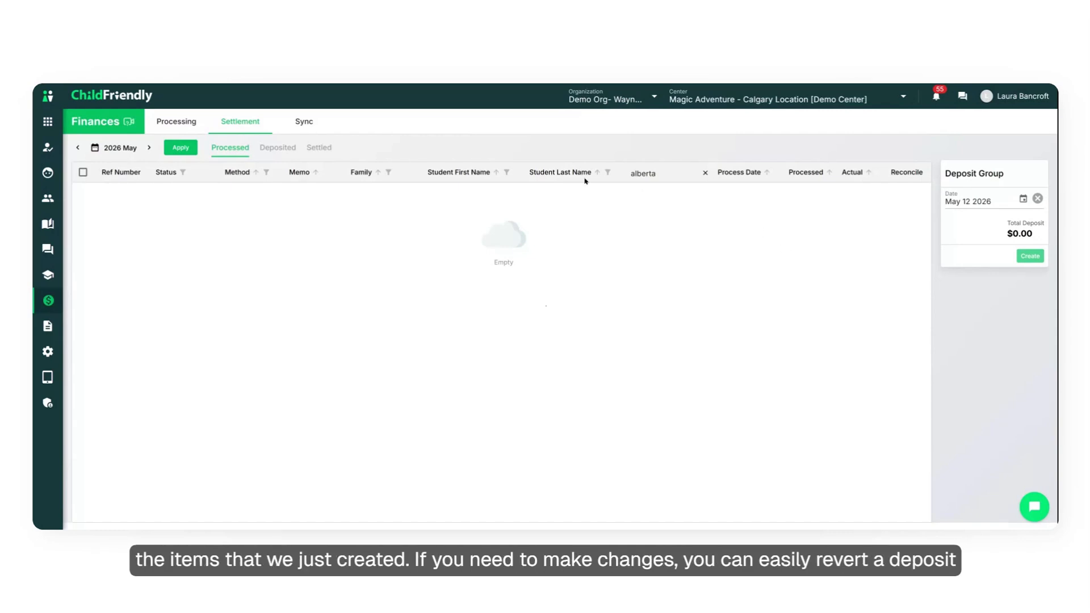
Show the deposited groups for May 2026 and review the individual payments inside the May 12 2026 group.
left_click(268, 149)
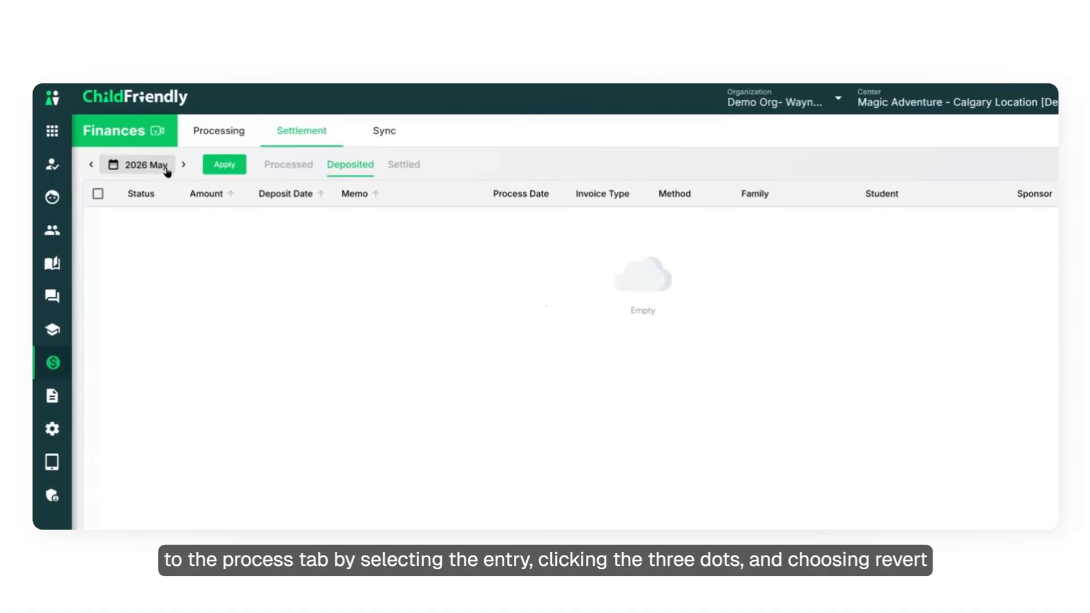
left_click(225, 168)
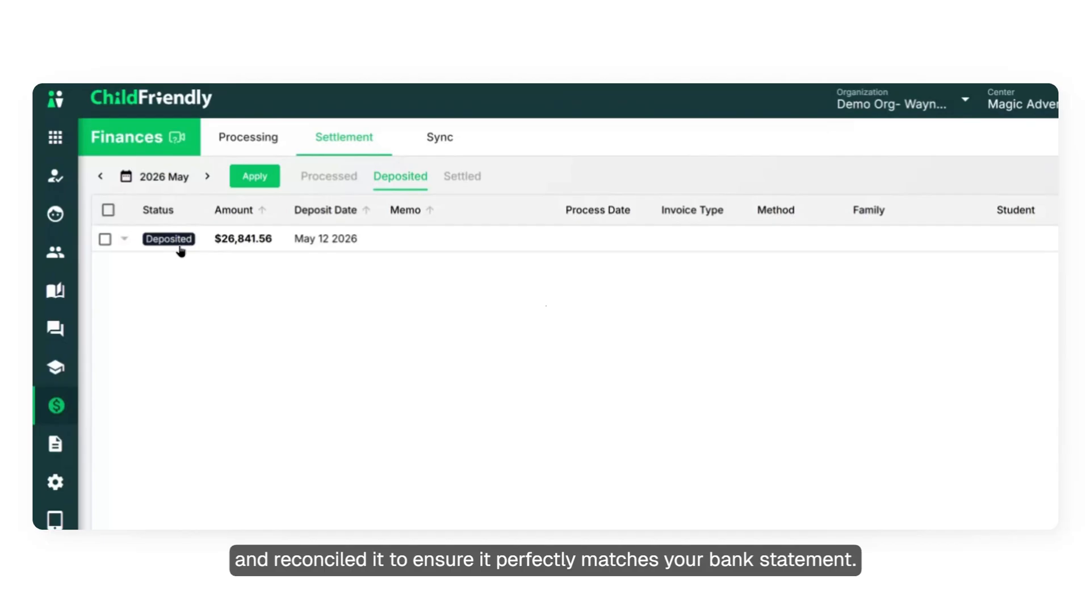
left_click(125, 241)
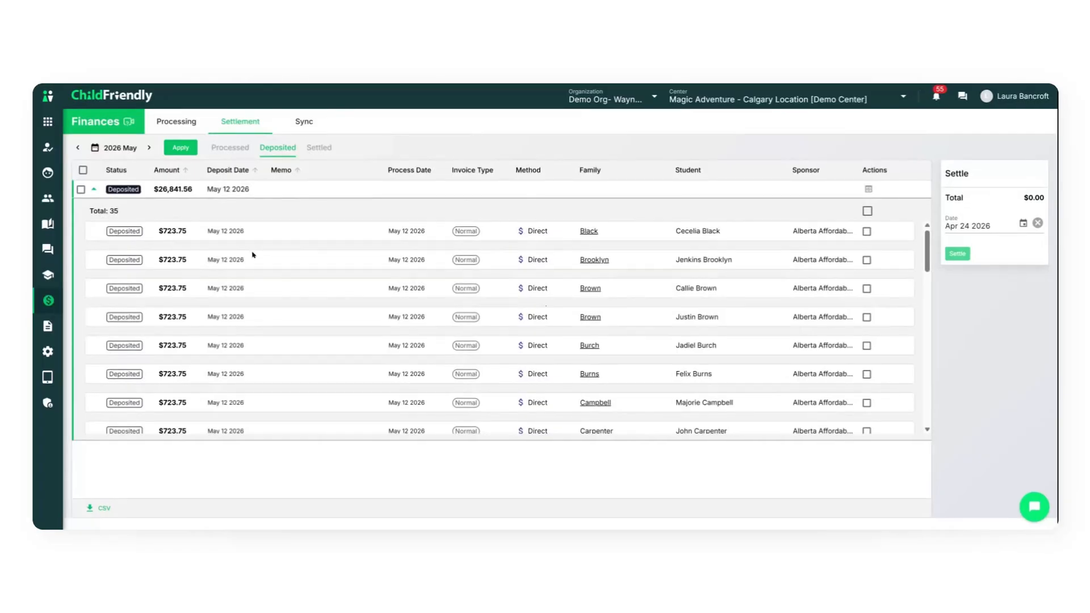
scroll(253, 255, "down", 5)
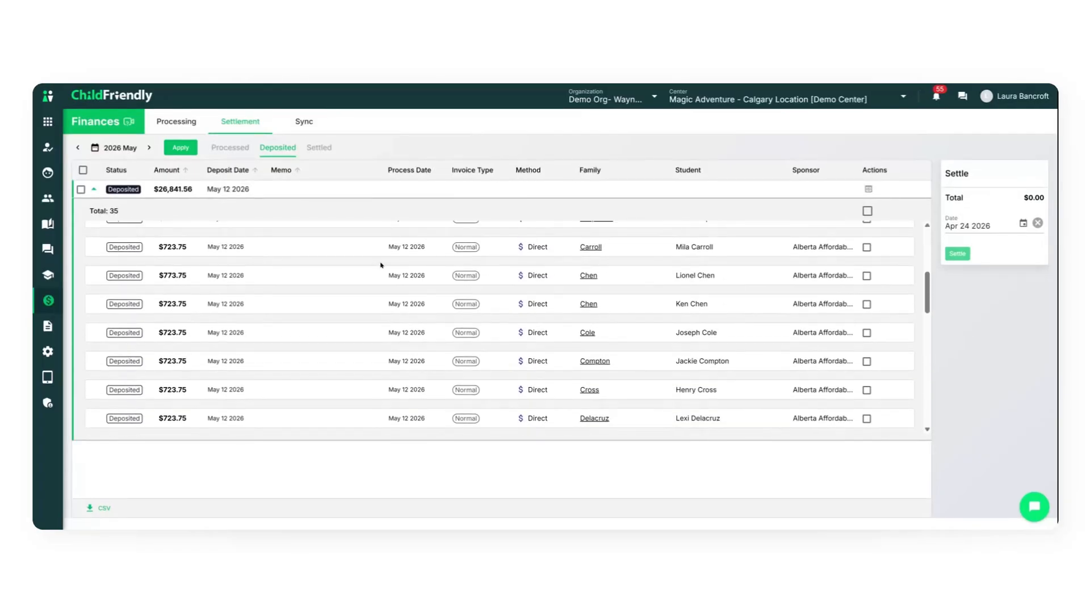
scroll(867, 253, "up", 6)
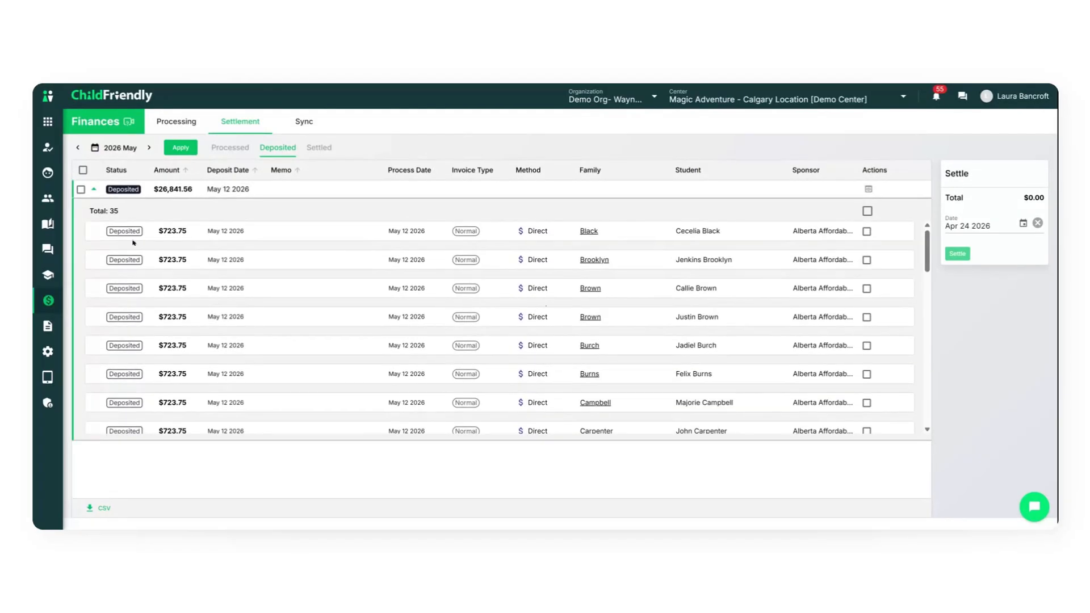
left_click(95, 192)
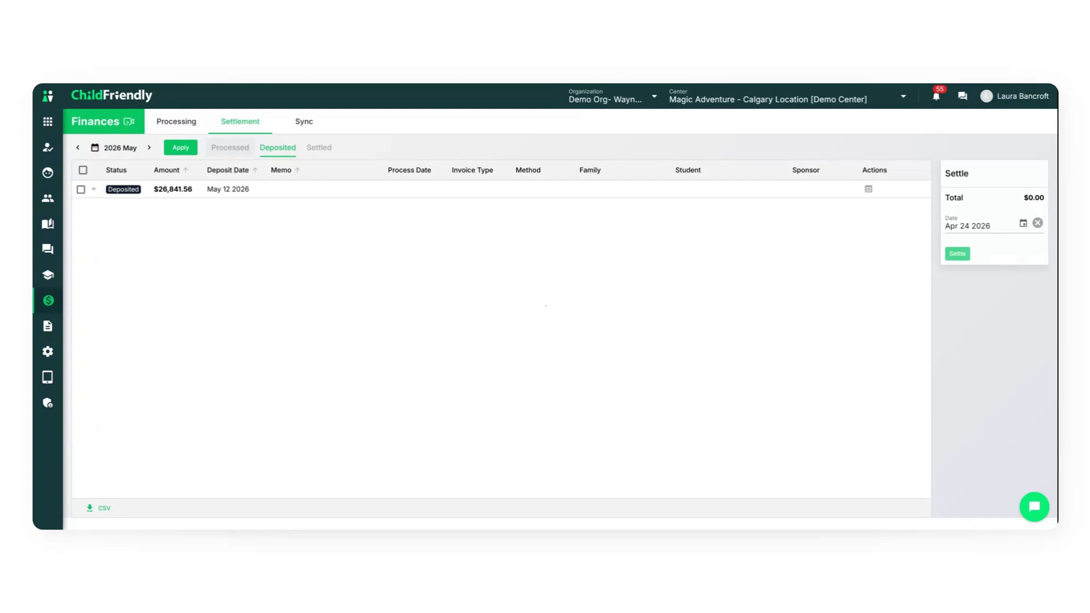
Select the May 12 2026 deposit group and view the Revert Deposit Groups option without applying it.
left_click(80, 189)
left_click(93, 172)
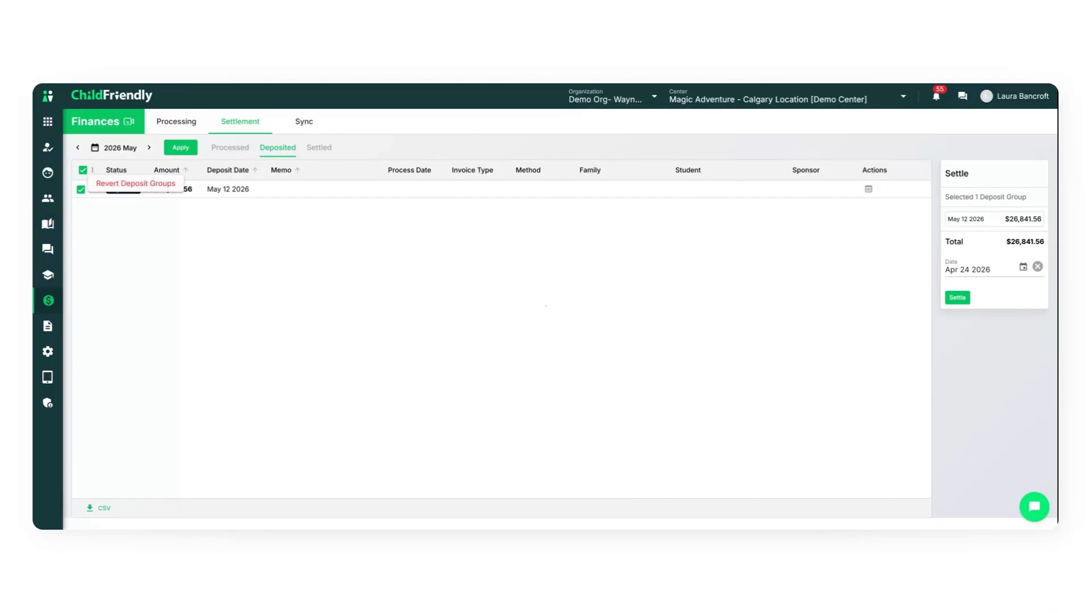
left_click(282, 263)
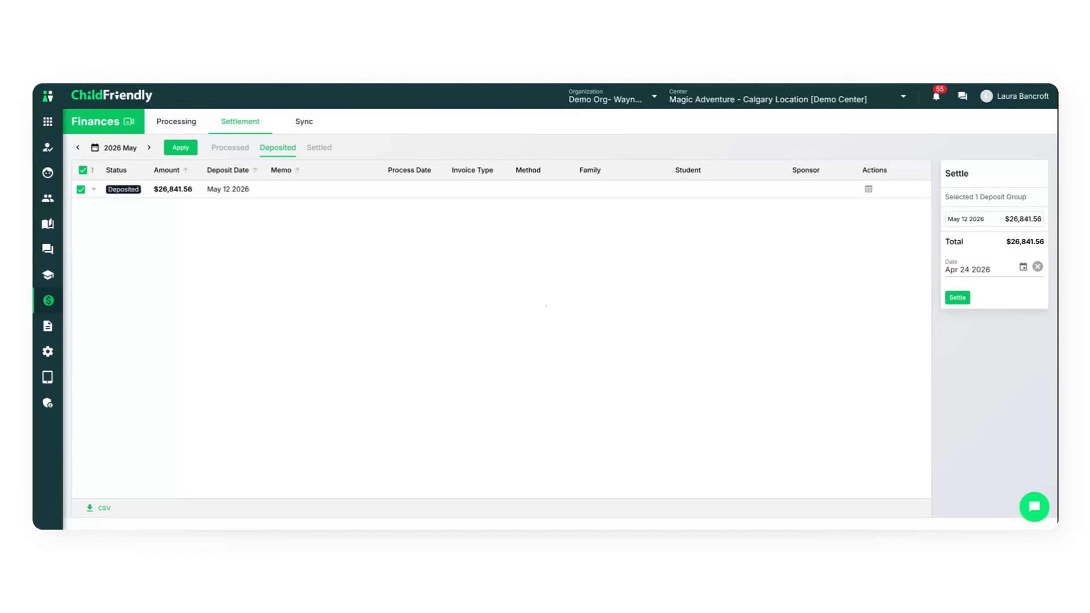